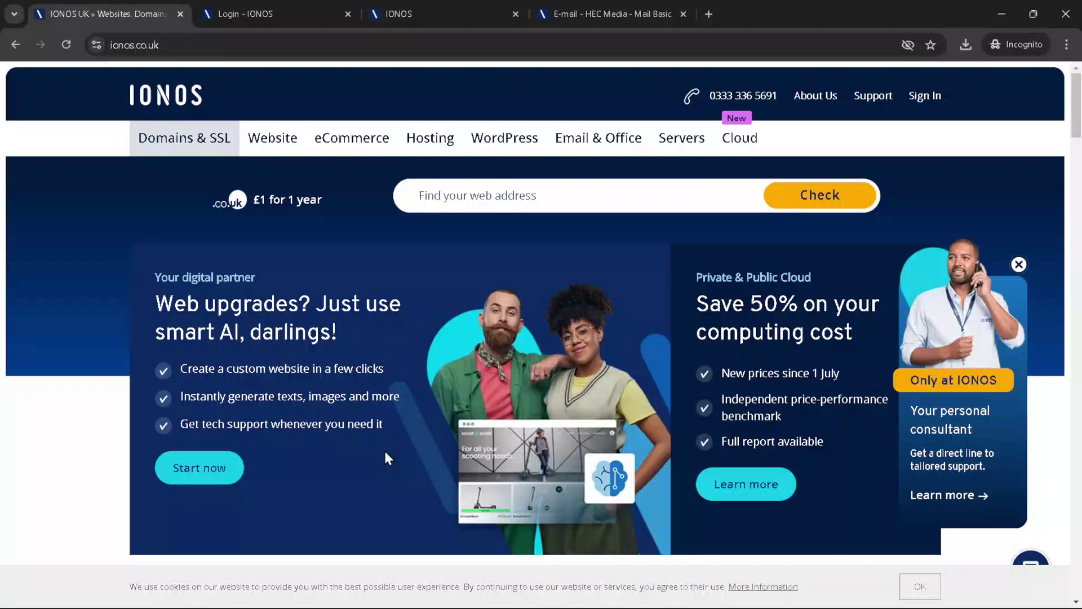
Step: Bring IONOS forward, check the sign-in options, then go to the my.ionos.co.uk product overview tab
key("alt+Tab")
key("alt+Tab")
left_click(924, 98)
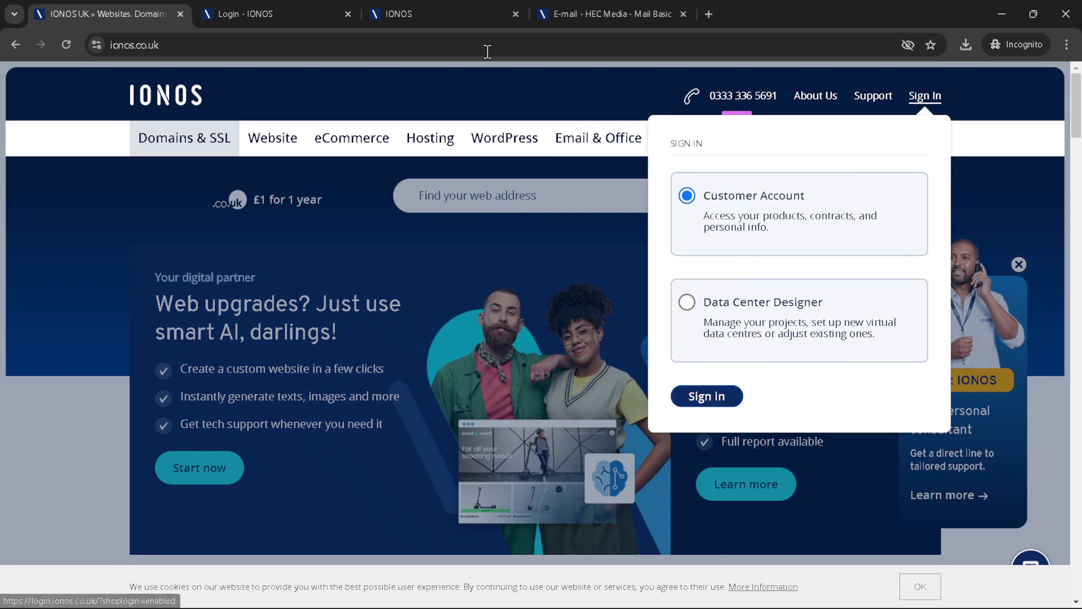
left_click(459, 13)
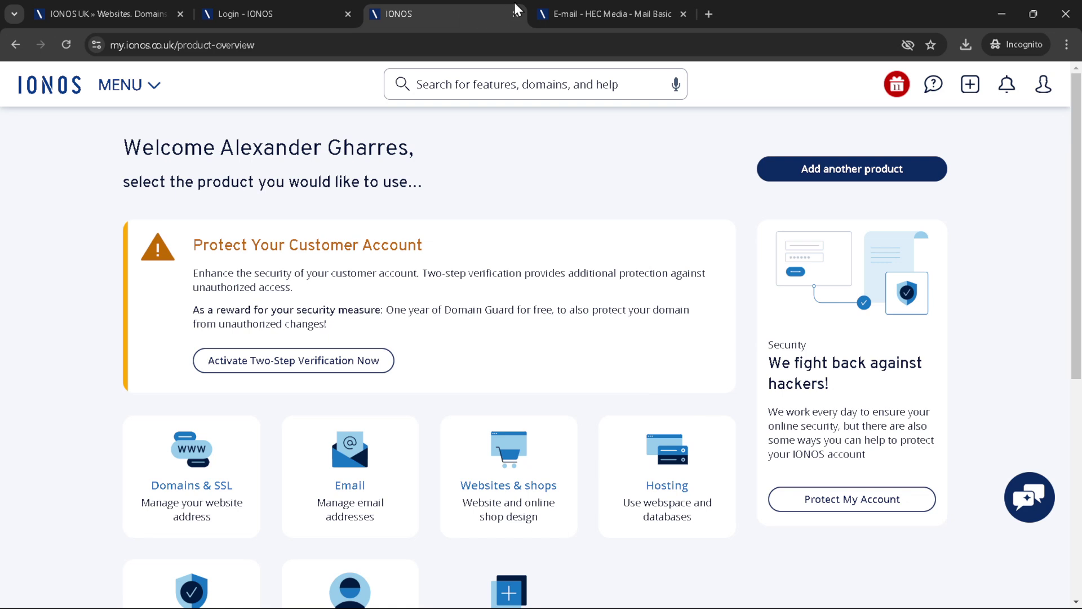
Step: Switch to the 'E-mail - HEC Media' webmail tab for the hecmedia.online inbox
left_click(572, 17)
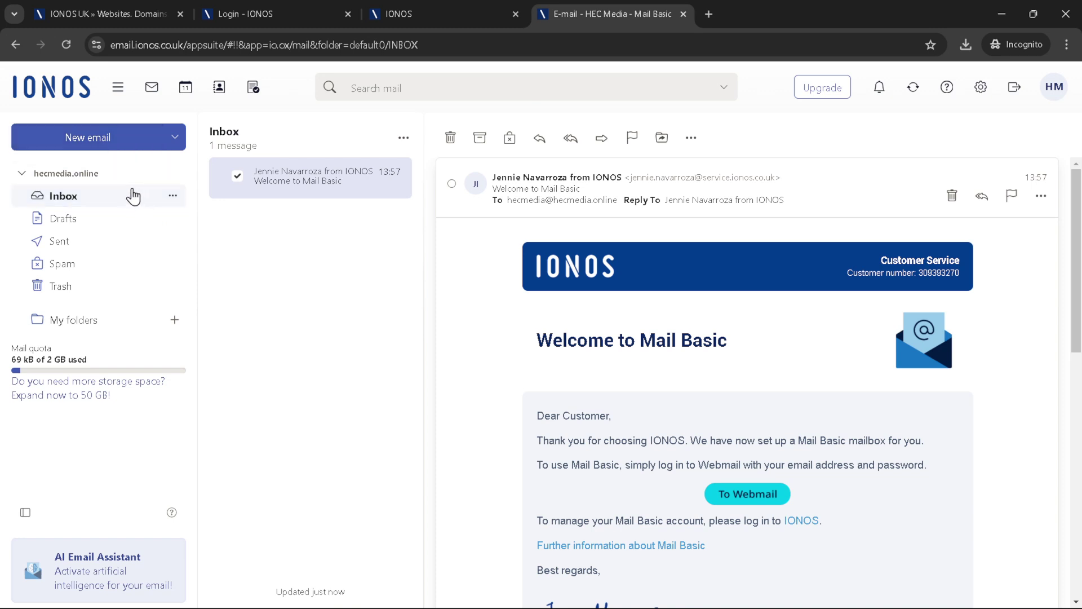
left_click(69, 201)
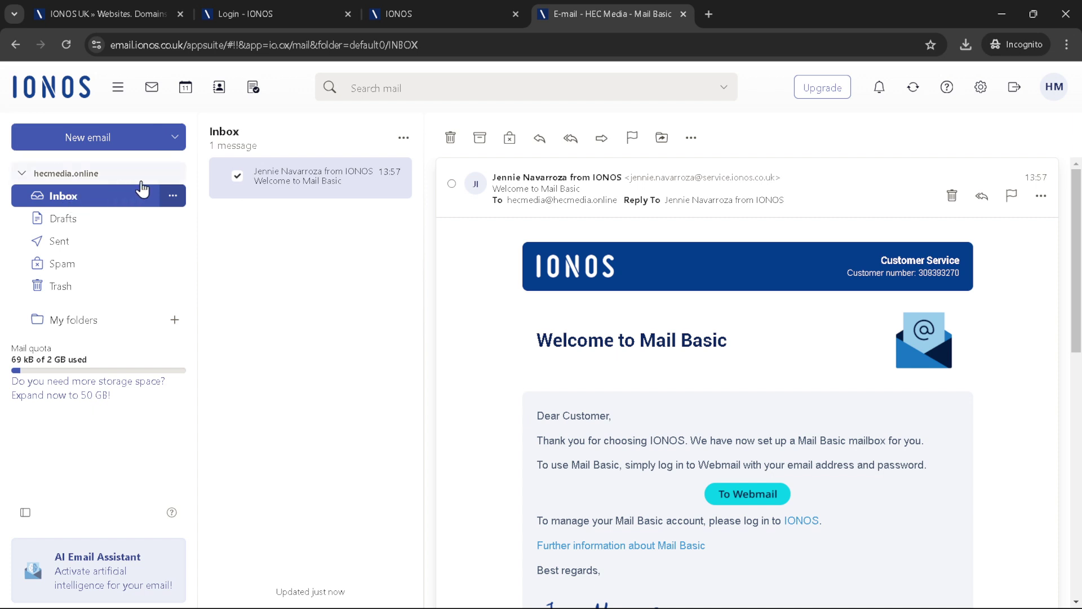
left_click(236, 186)
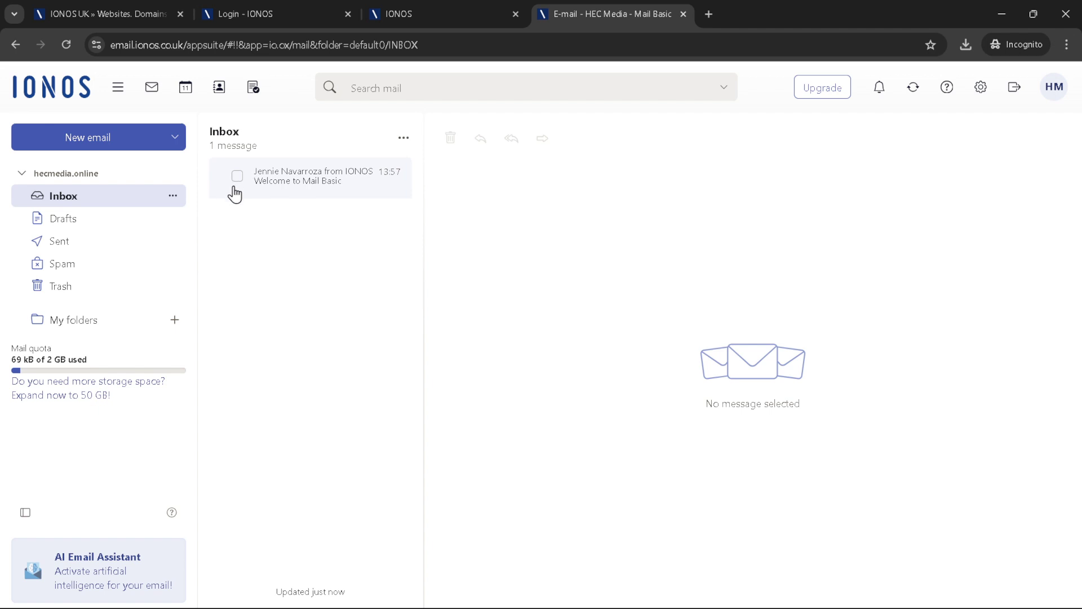
left_click(237, 188)
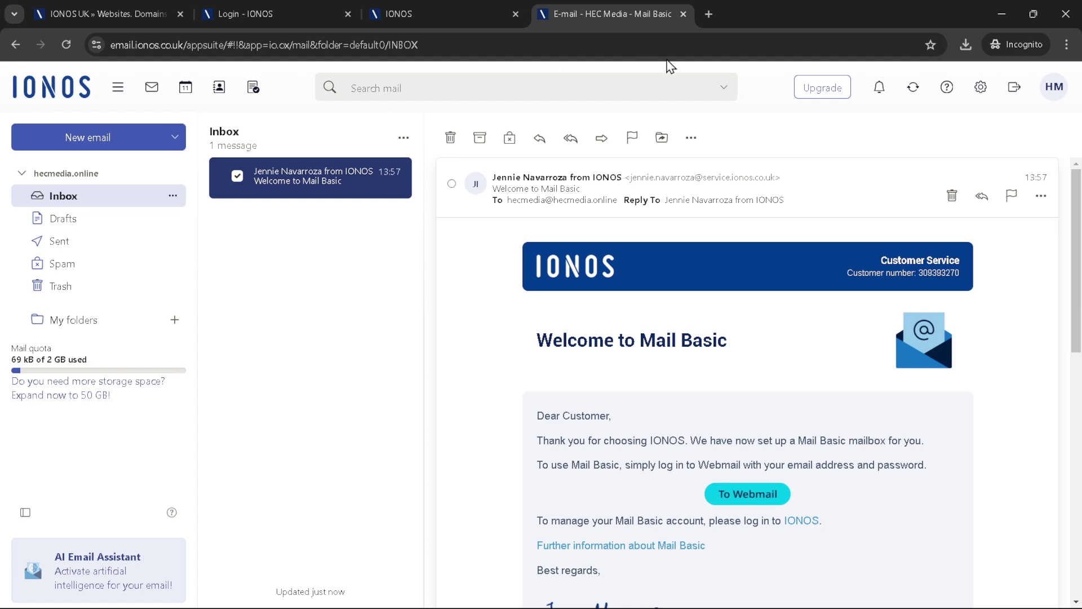
Step: Choose 'Save as file' from the More actions menu for the Welcome to Mail Basic email
left_click(694, 139)
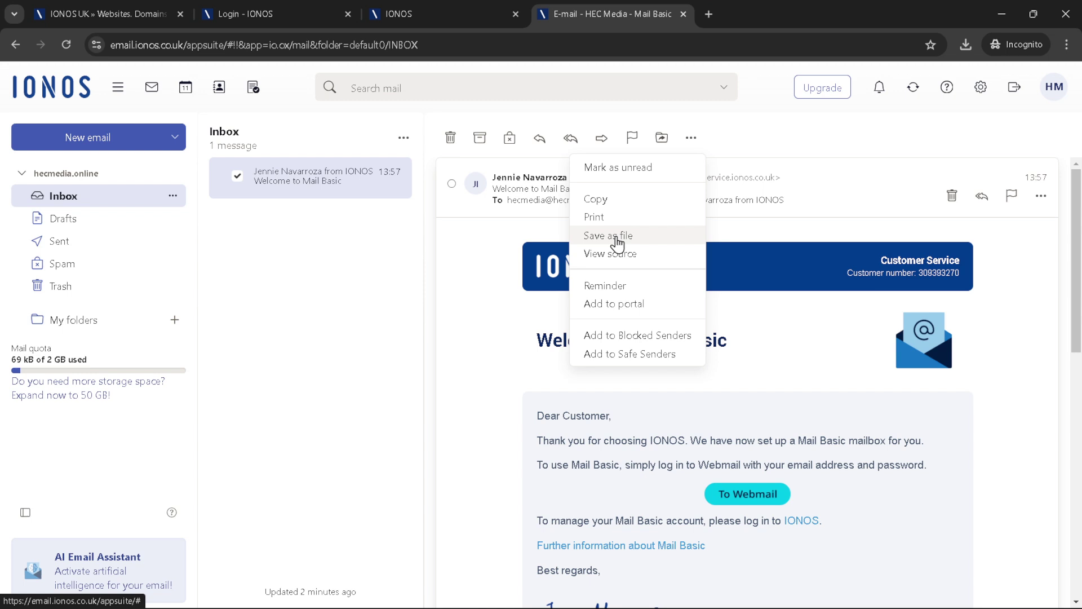
left_click(617, 236)
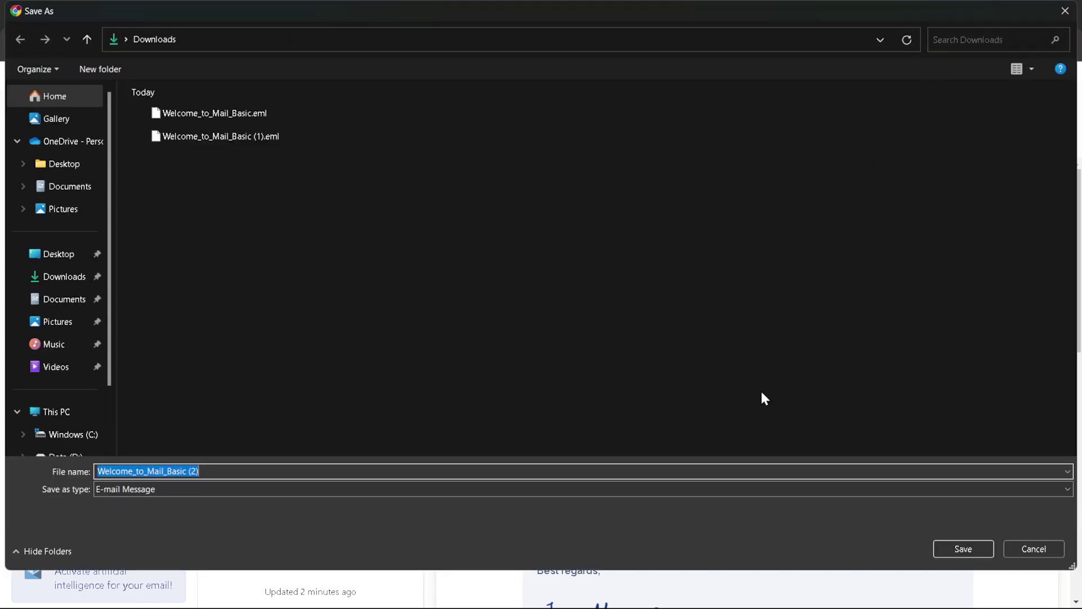
Step: Save the email to Downloads under the suggested name Welcome_to_Mail_Basic (2)
left_click(962, 556)
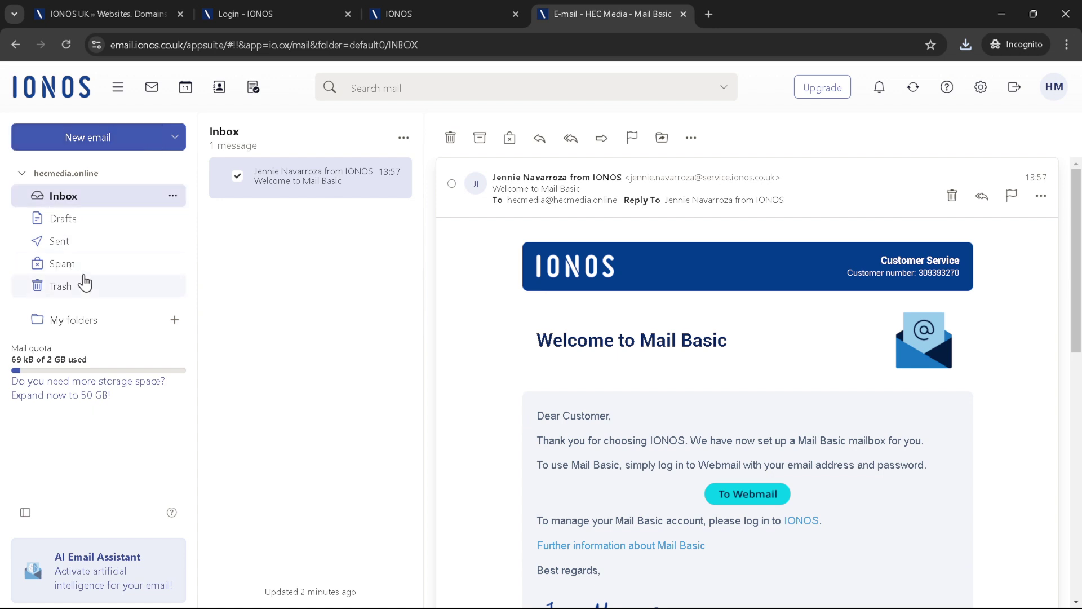
Step: Browse the Sent folder's test messages, then return to the Inbox
left_click(66, 252)
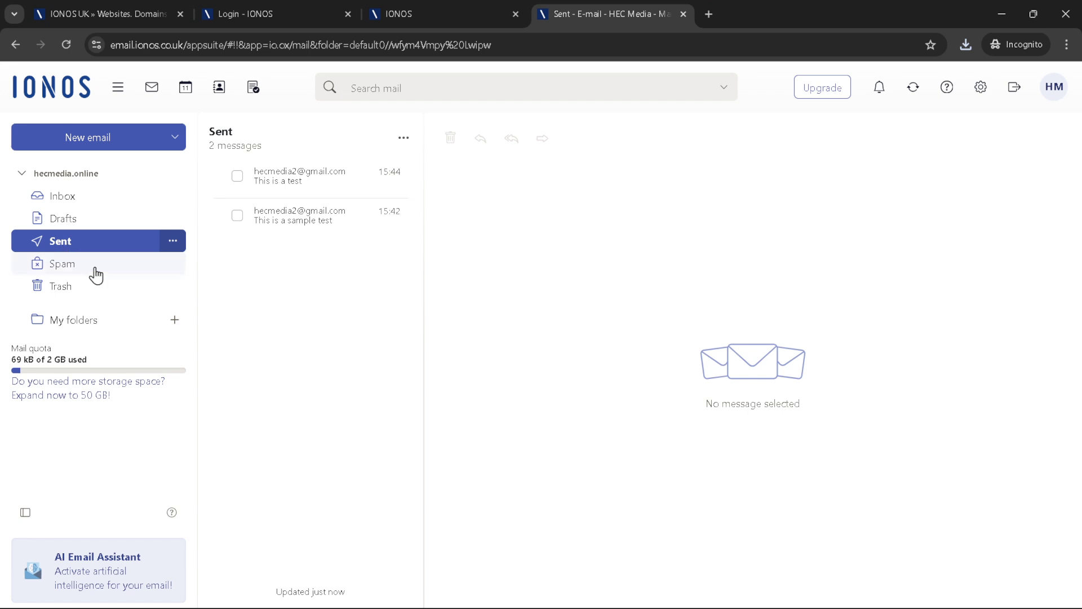
left_click(263, 313)
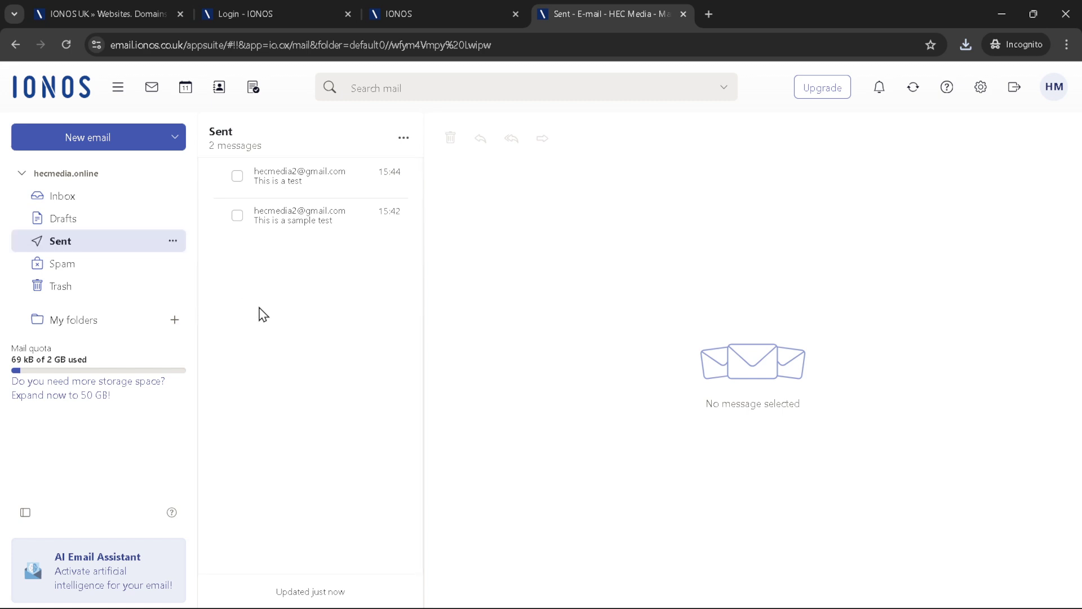
left_click(111, 205)
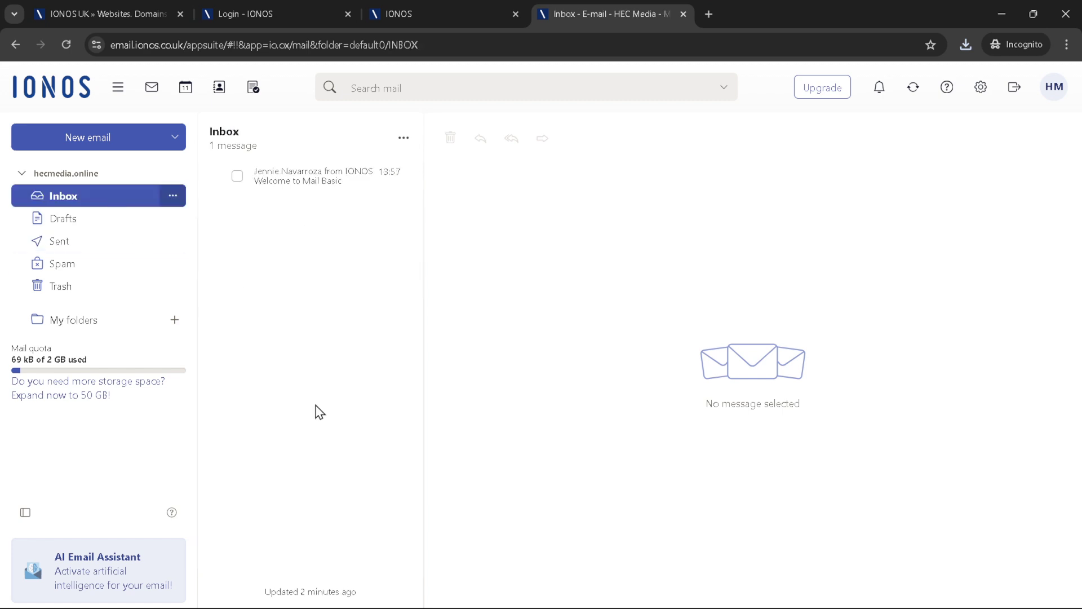